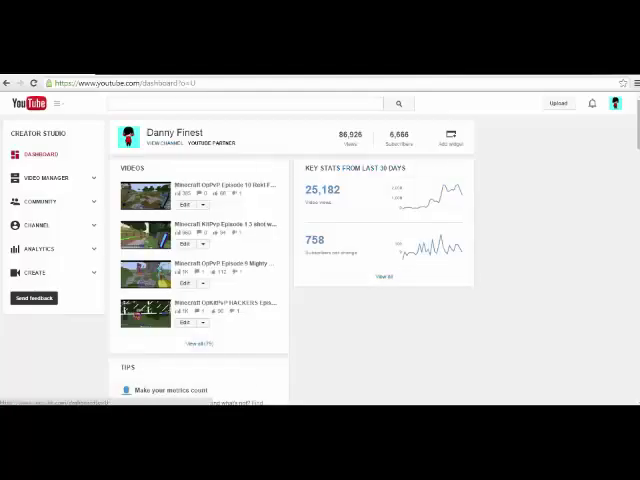
pyautogui.write('/')
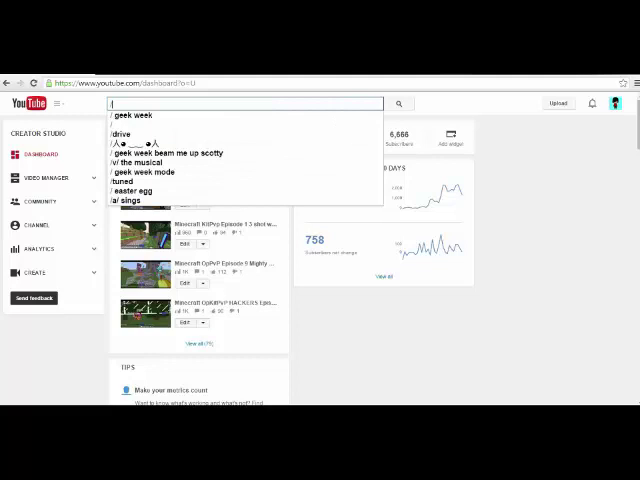
pyautogui.press('Escape')
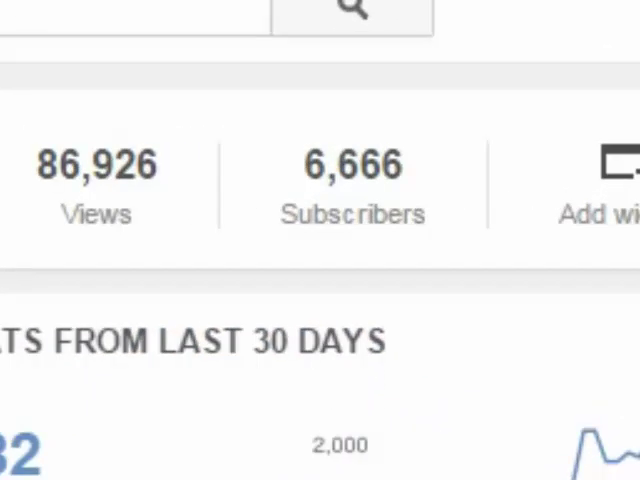
pyautogui.moveTo(404, 165); pyautogui.dragTo(302, 165)
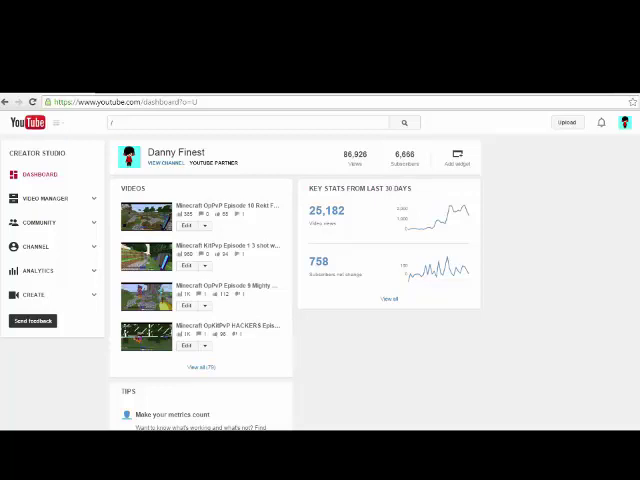
pyautogui.moveTo(405, 155); pyautogui.dragTo(130, 152)
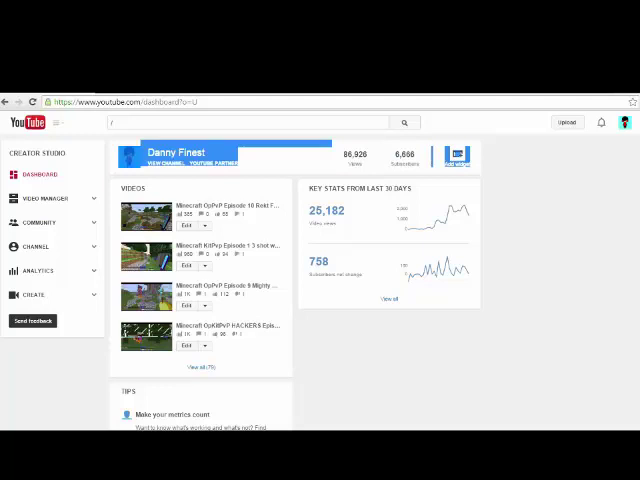
pyautogui.click(560, 300)
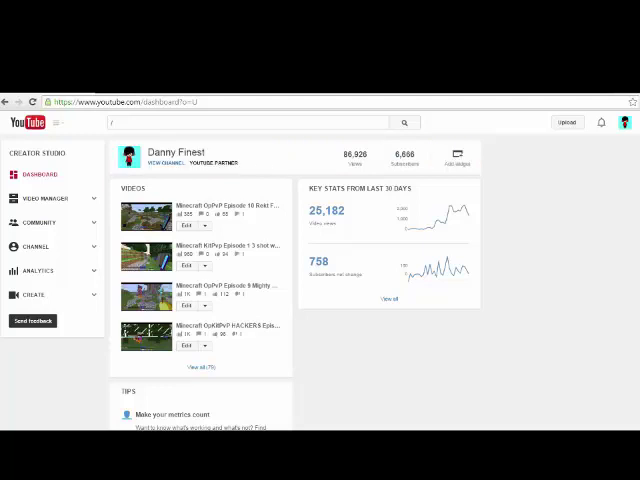